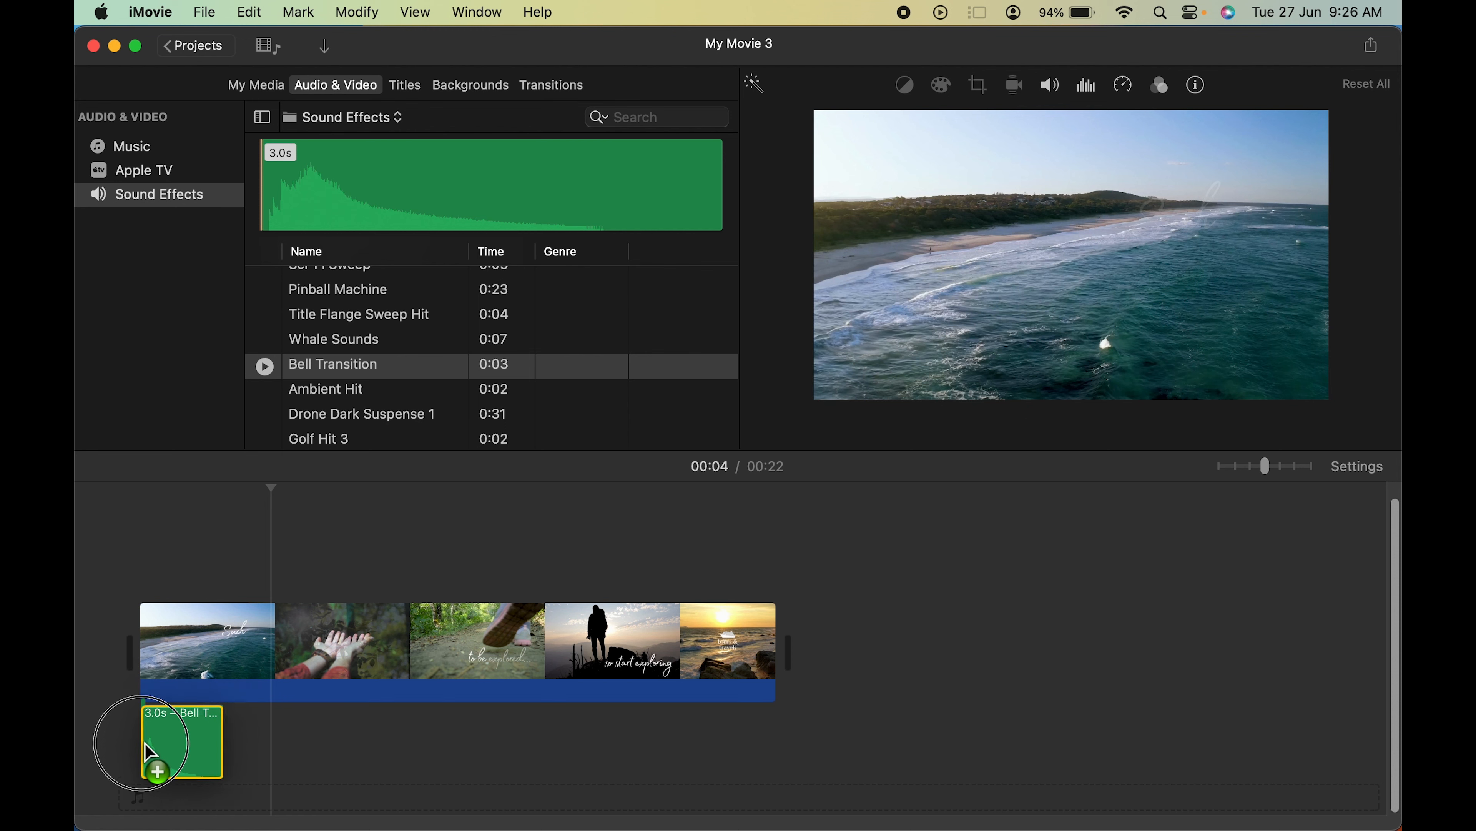
- Replace the Bell Transition sound effect in the timeline with the Travel track from Theme Music, starting at the movie's beginning
key(Delete)
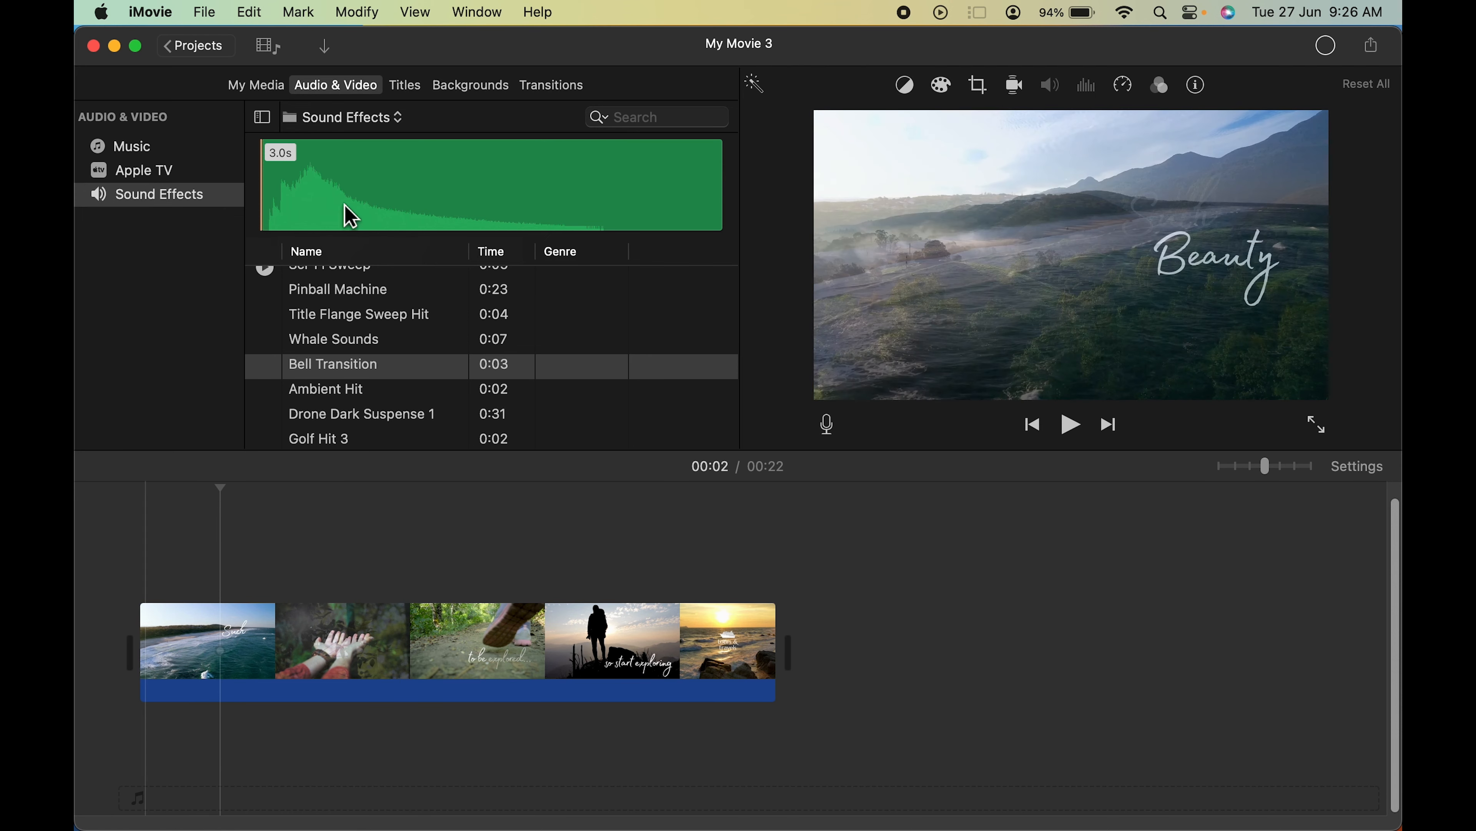
click(399, 119)
click(401, 464)
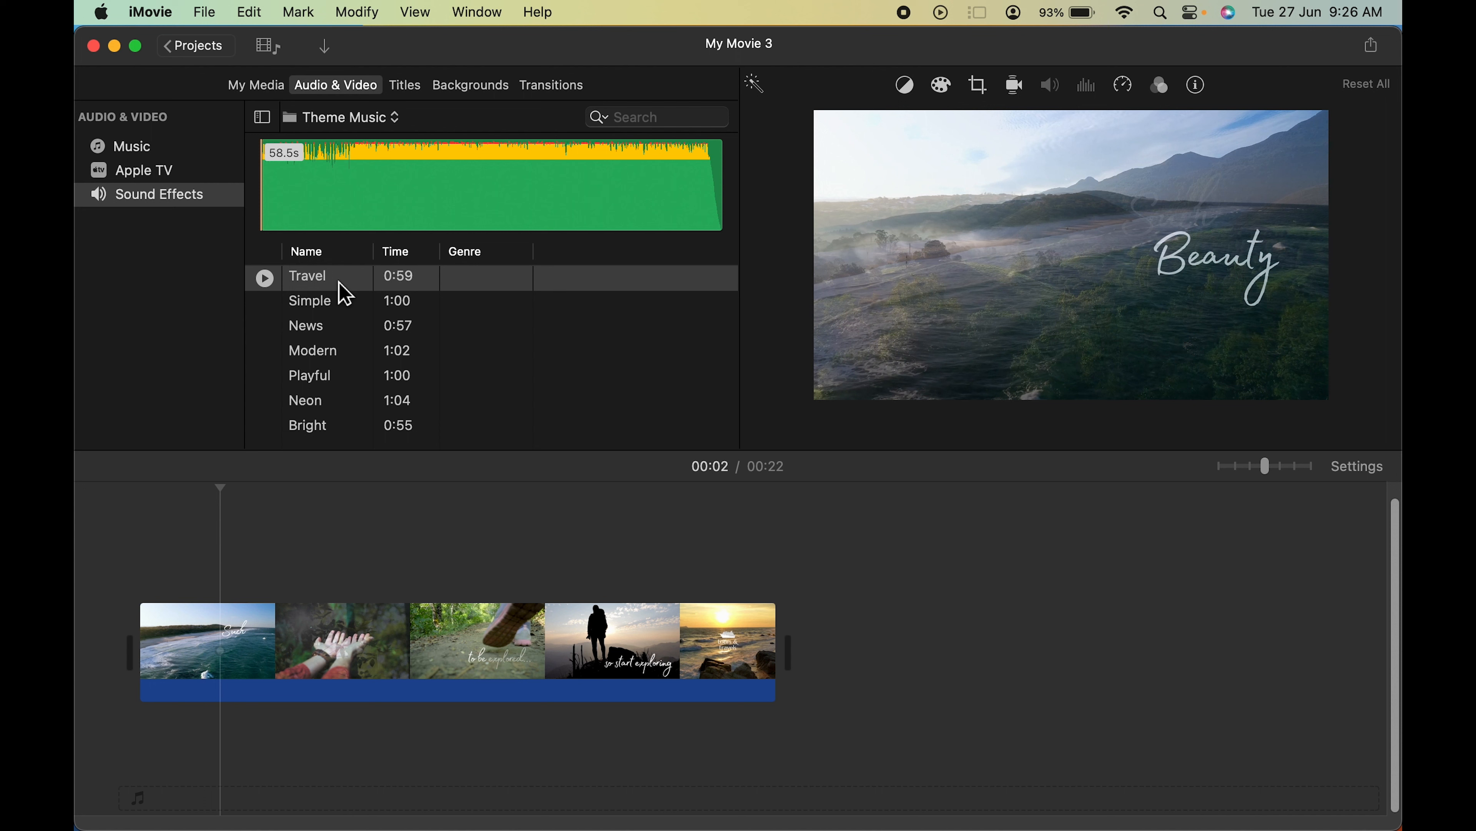
click(265, 279)
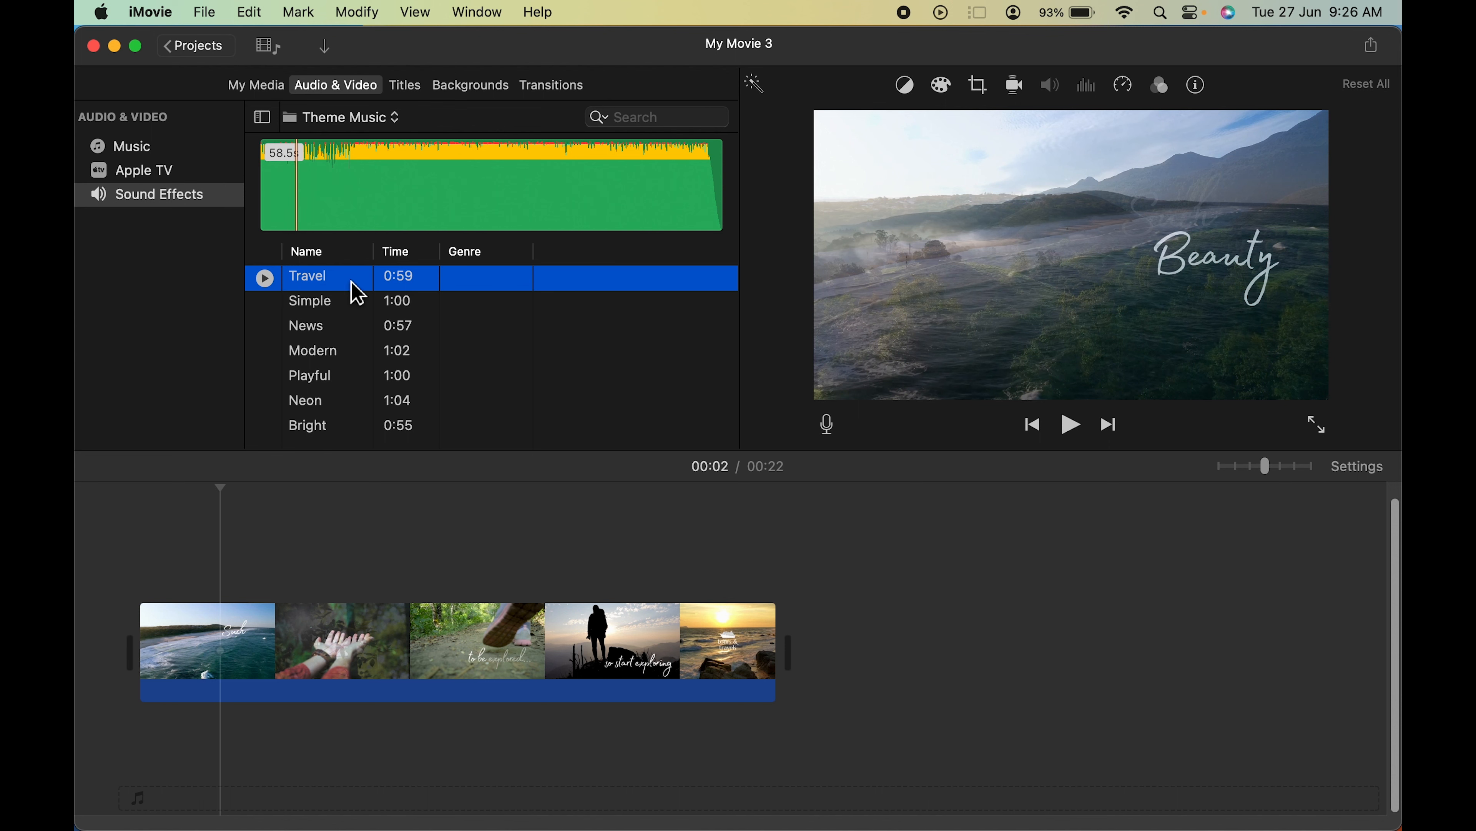
drag(358, 294, 138, 745)
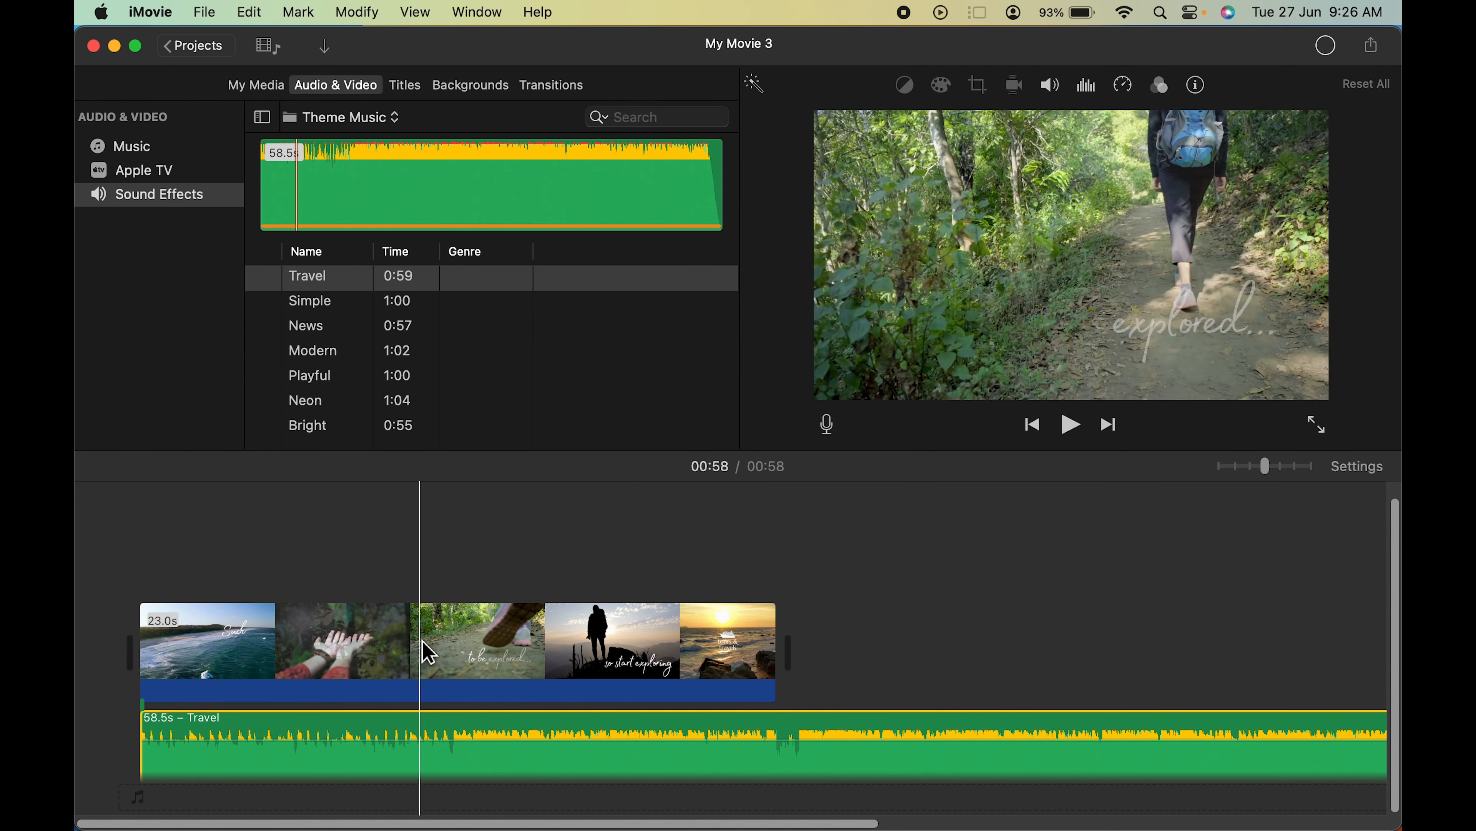
- Split the Travel music where the video ends and delete the leftover part that runs past it
click(797, 691)
click(803, 734)
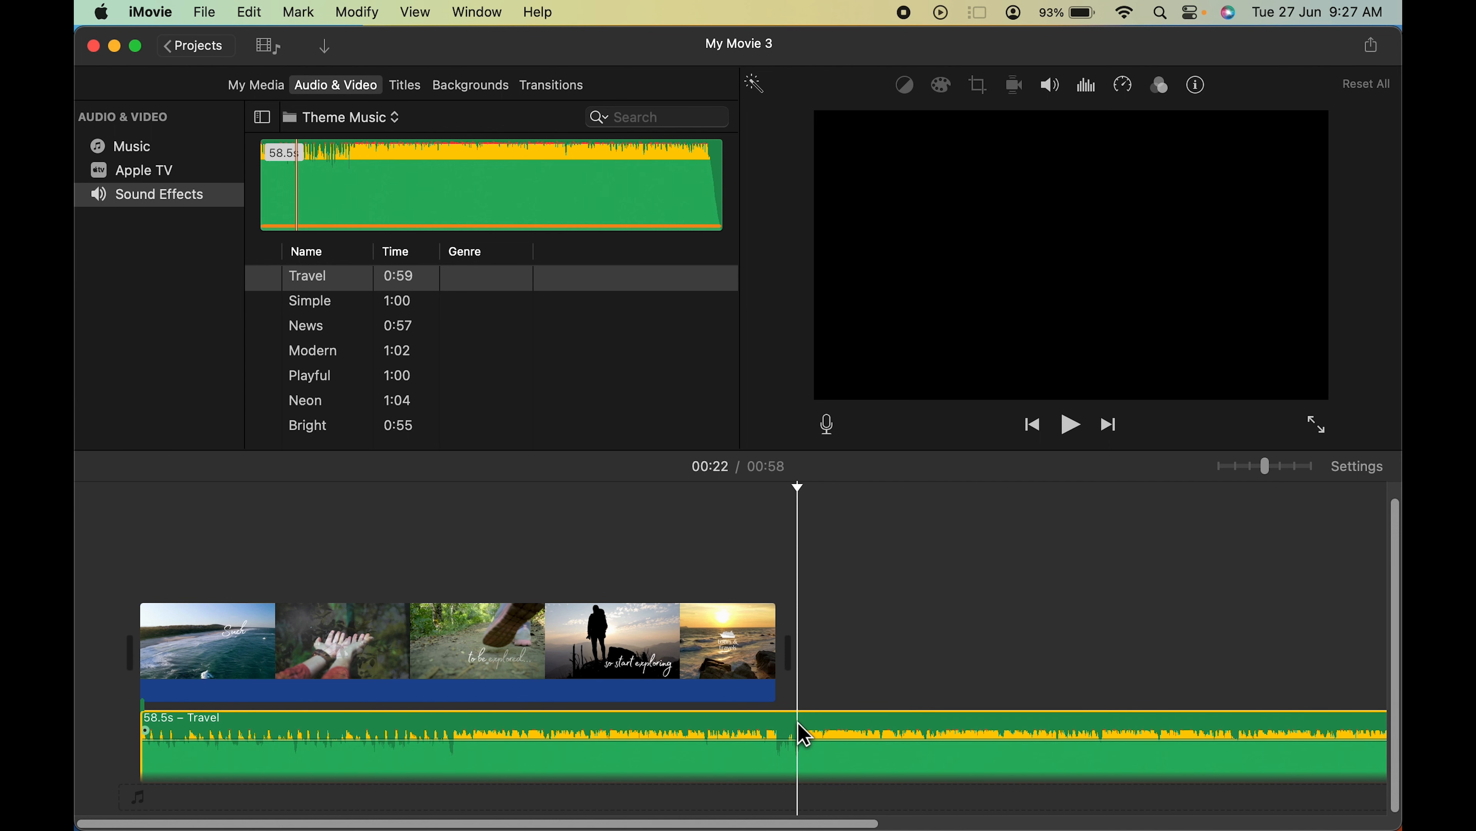
key(super+b)
right_click(804, 736)
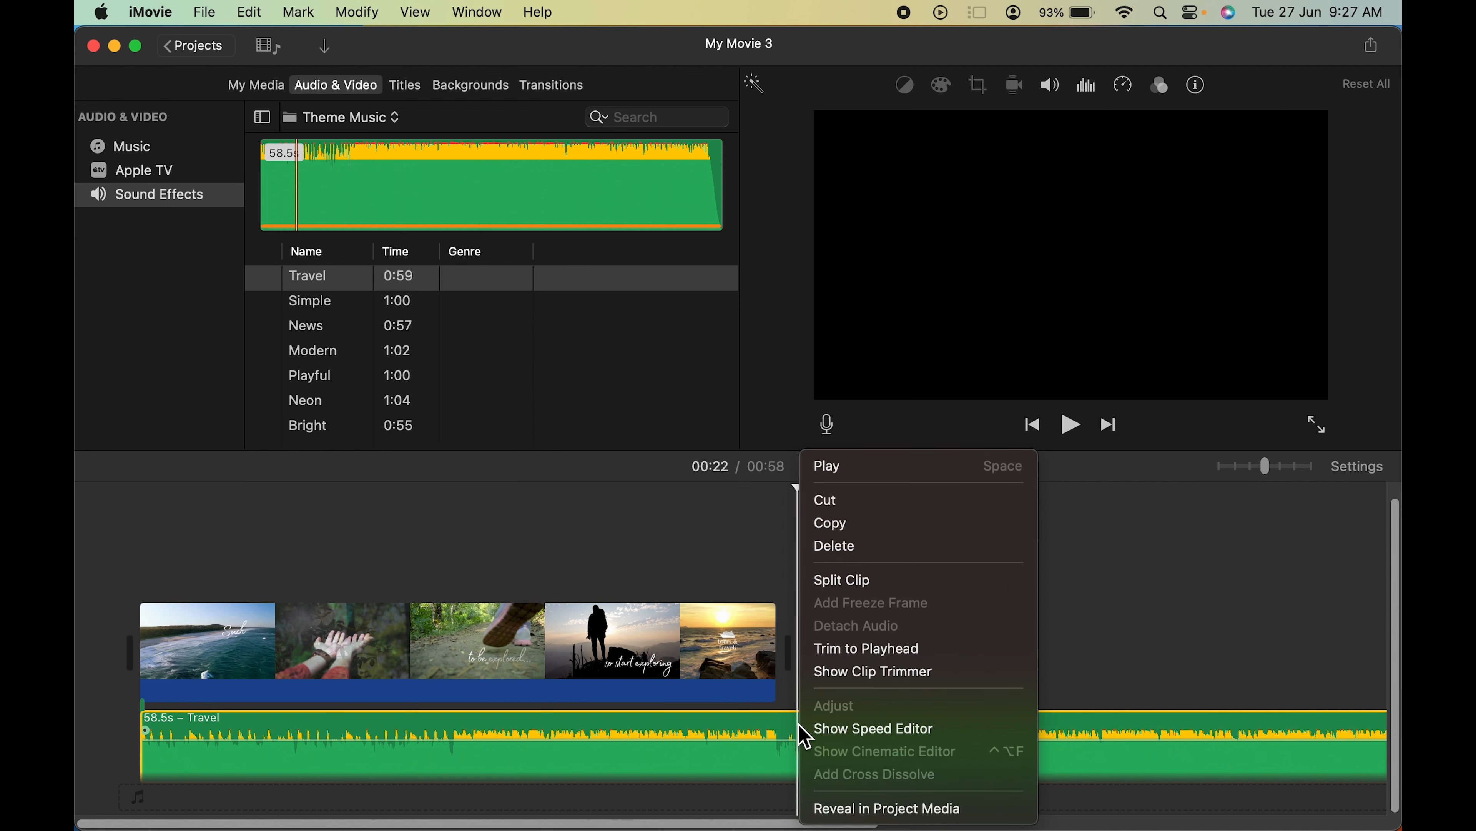
click(904, 580)
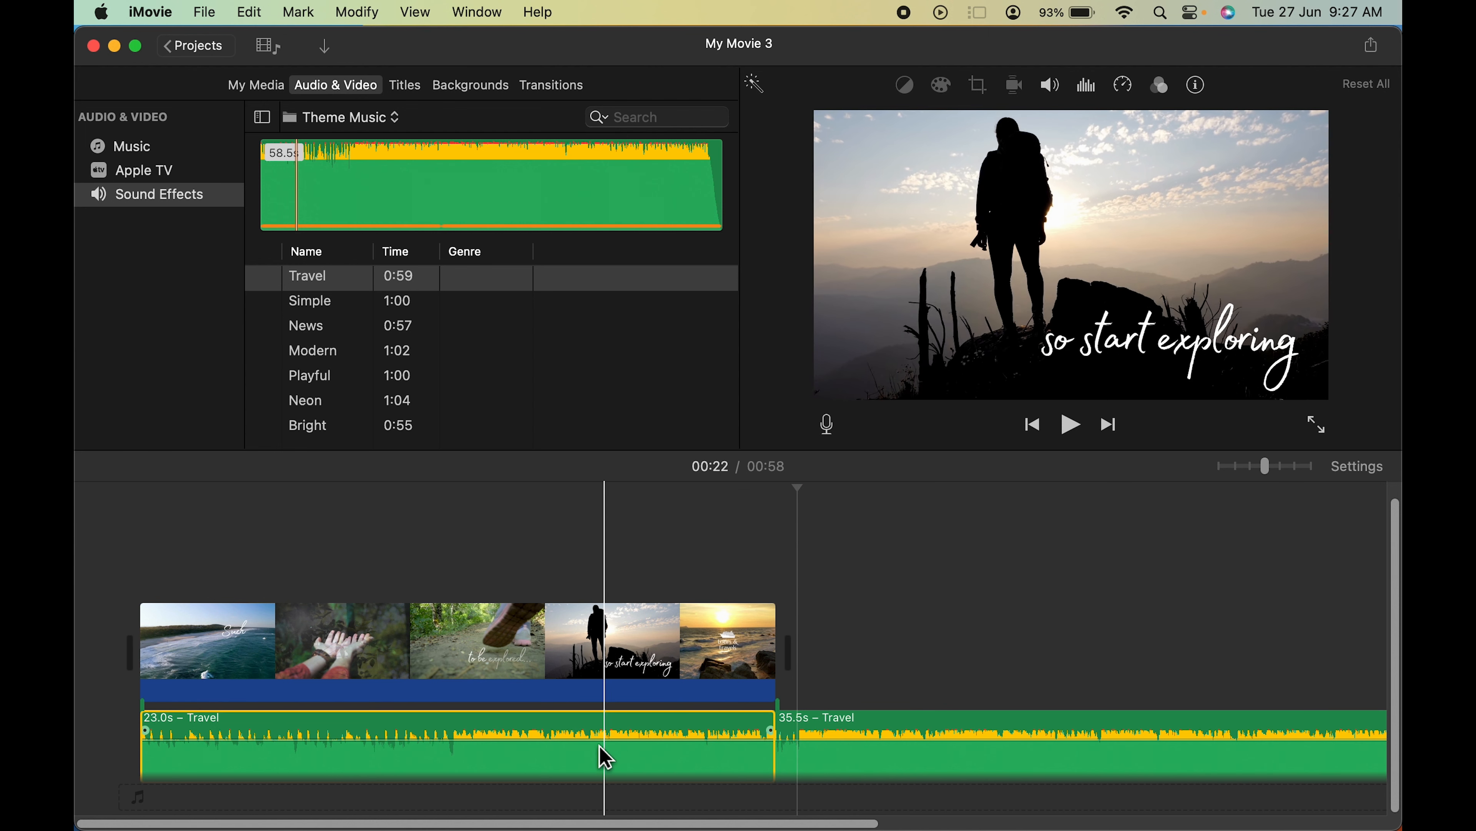
click(965, 763)
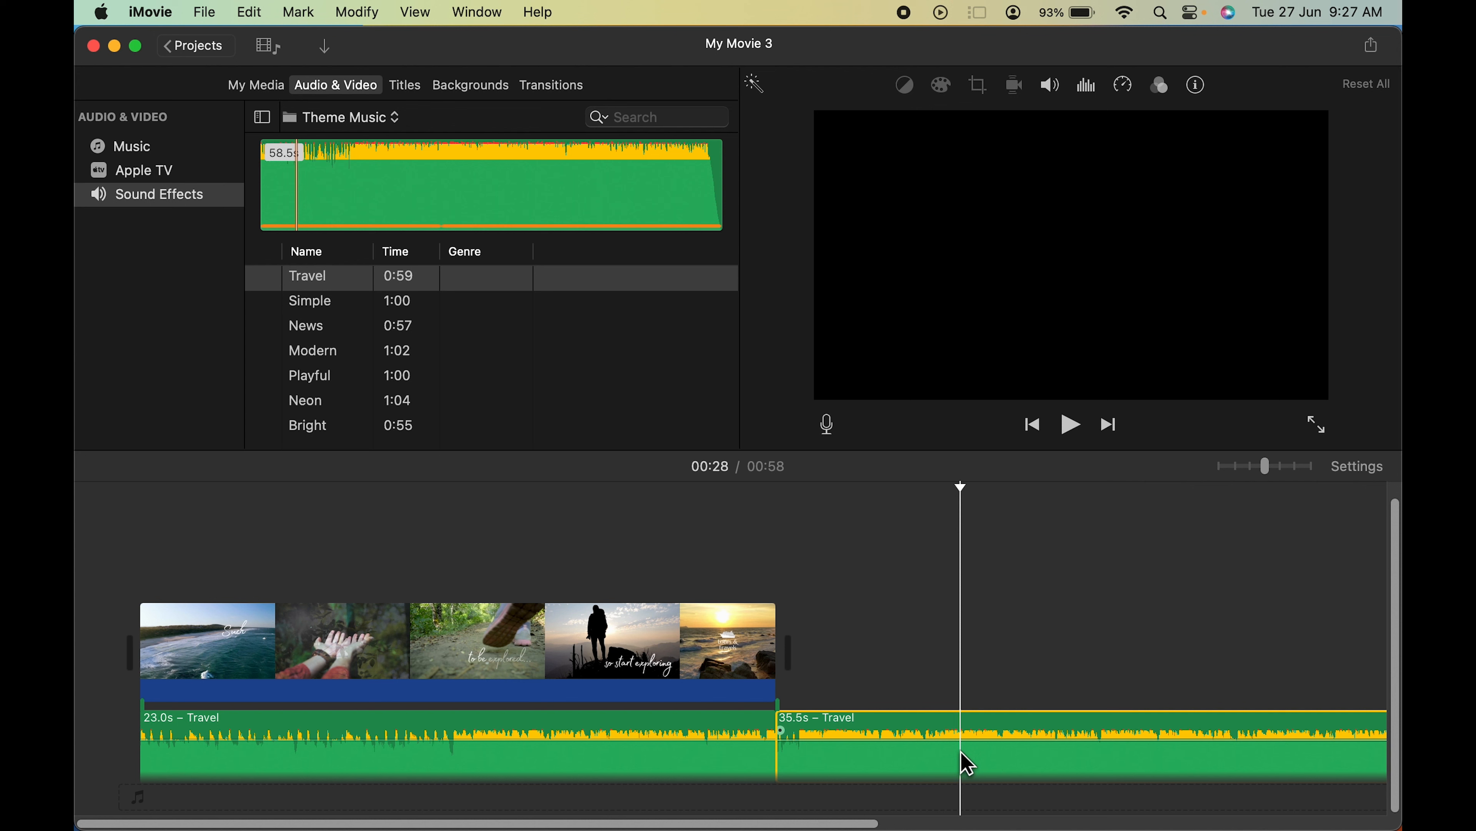
key(Delete)
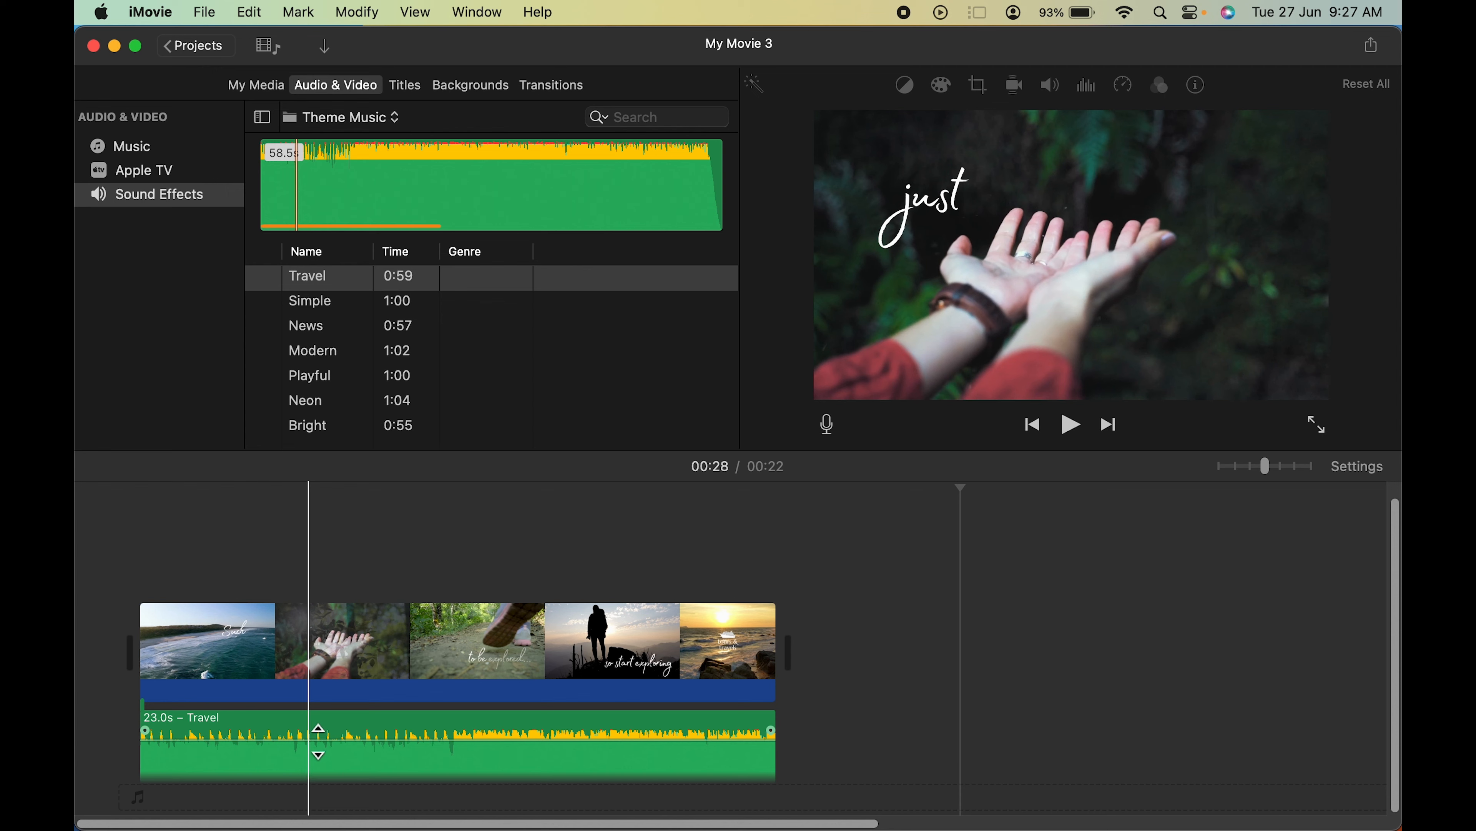
- Lower the Travel music's volume to 71% and play the movie from the start to check the level
click(310, 736)
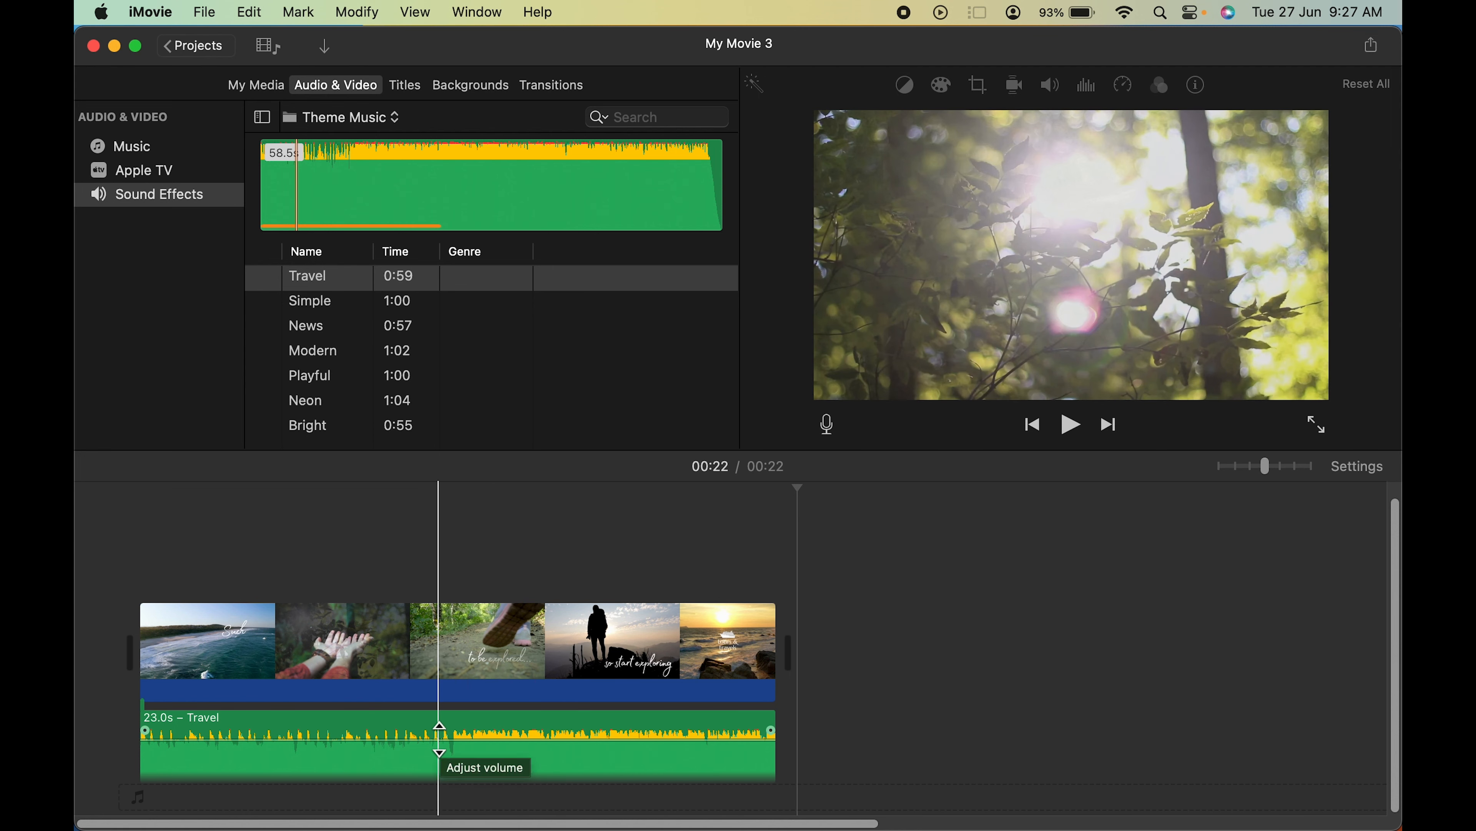
drag(440, 738, 447, 749)
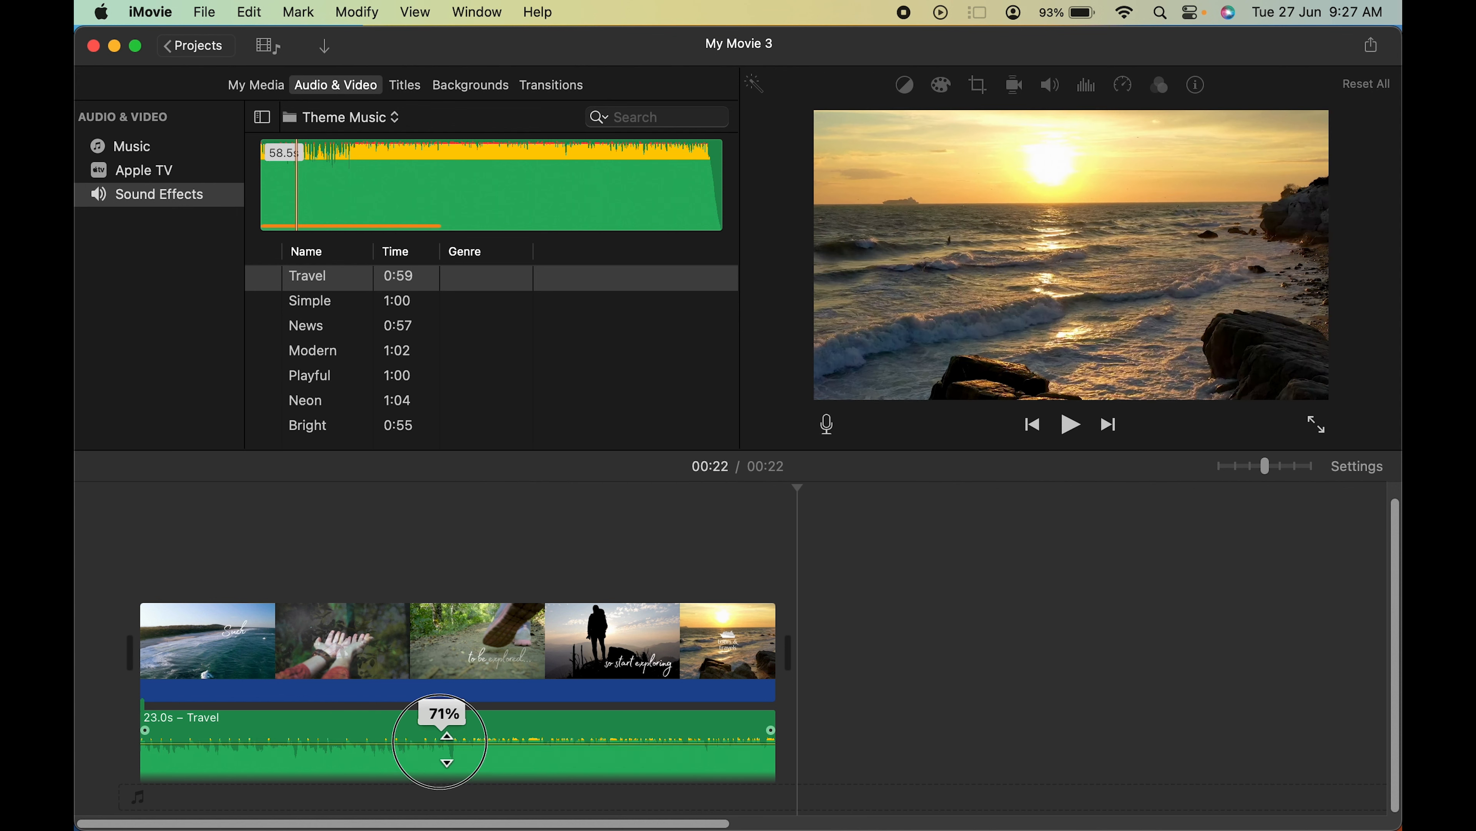
click(103, 624)
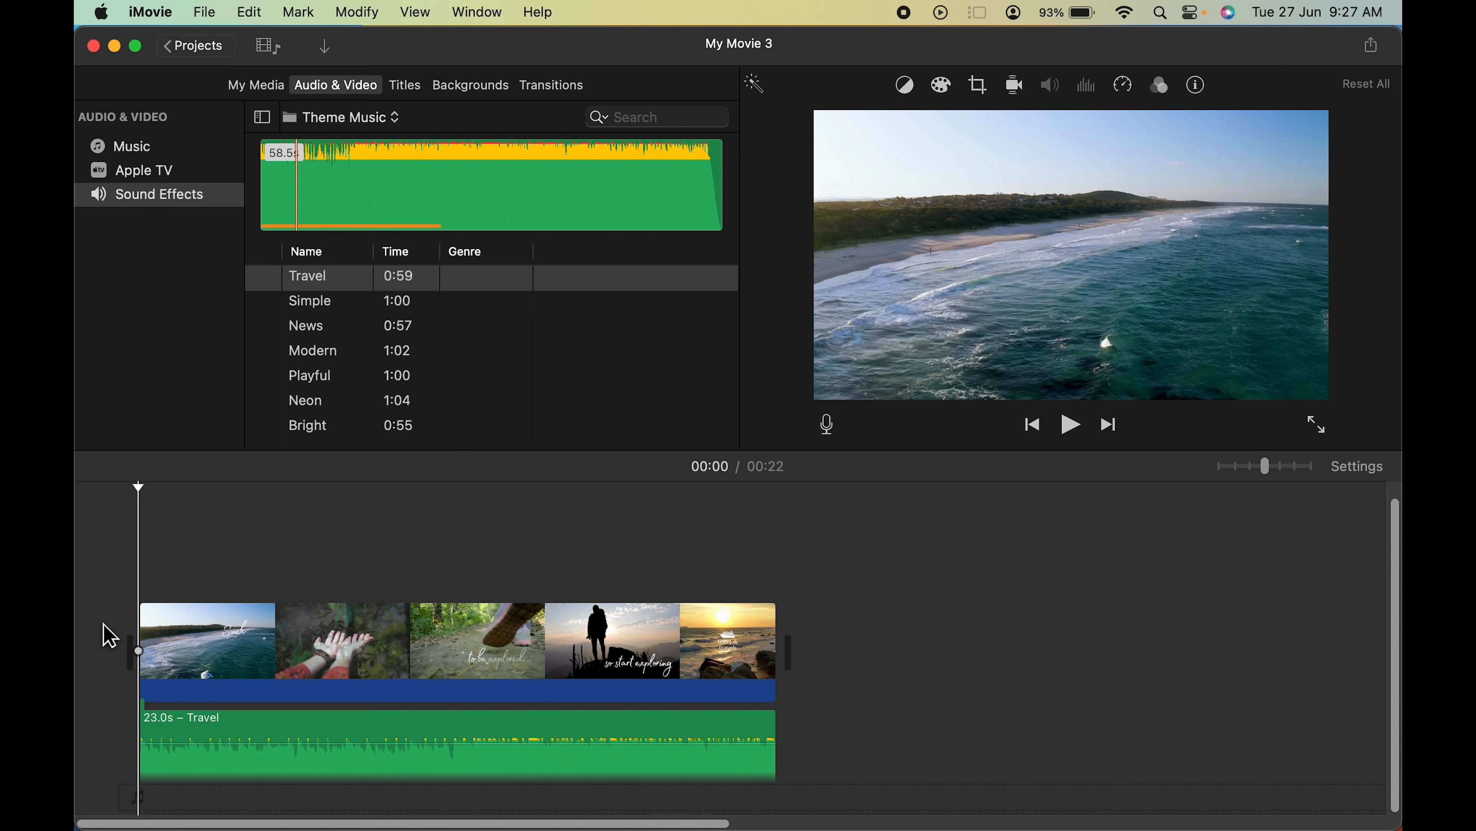
key(space)
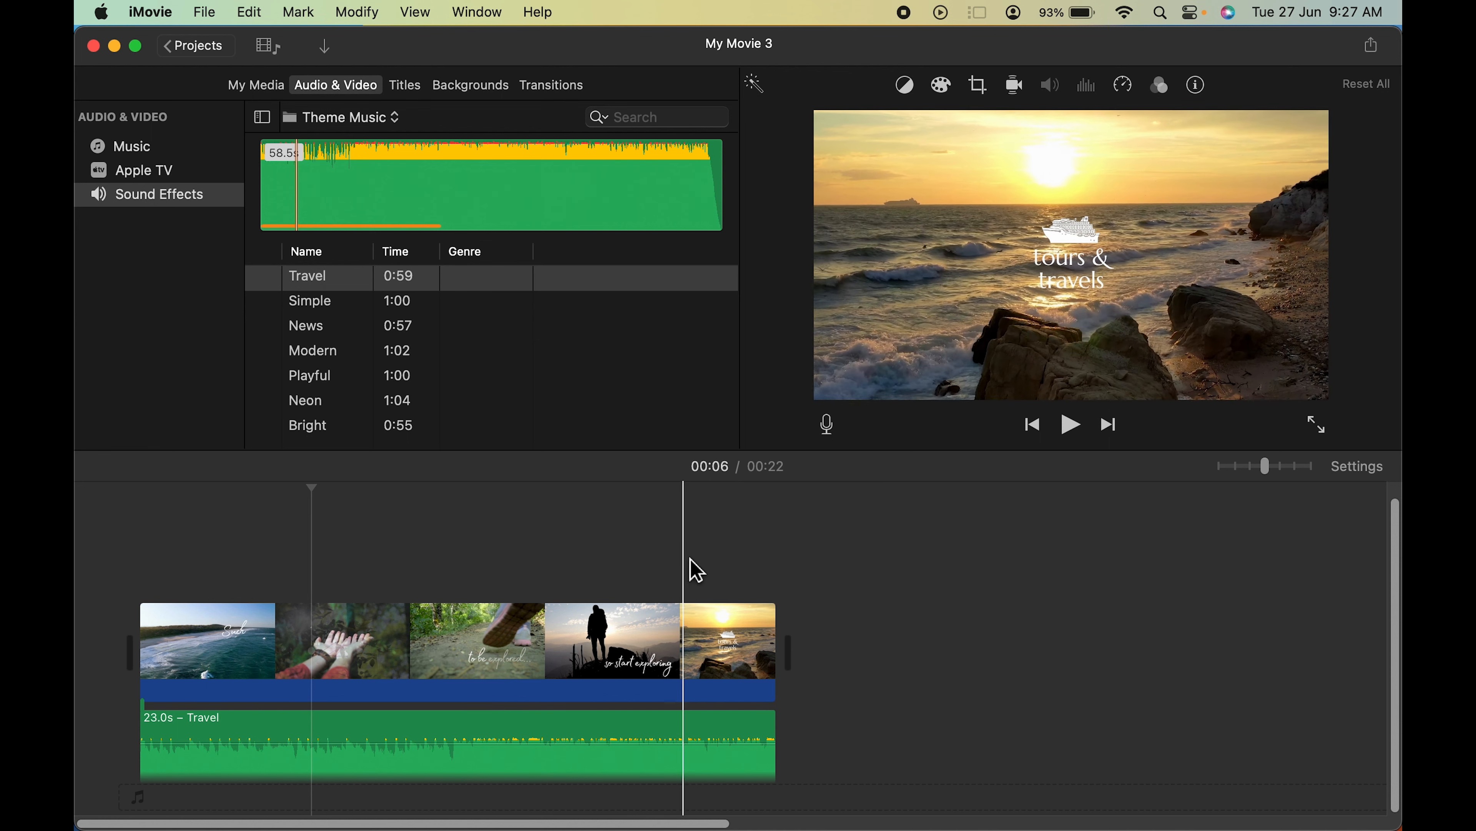
- Play the movie's final section and its opening to hear how the music starts and ends
click(674, 572)
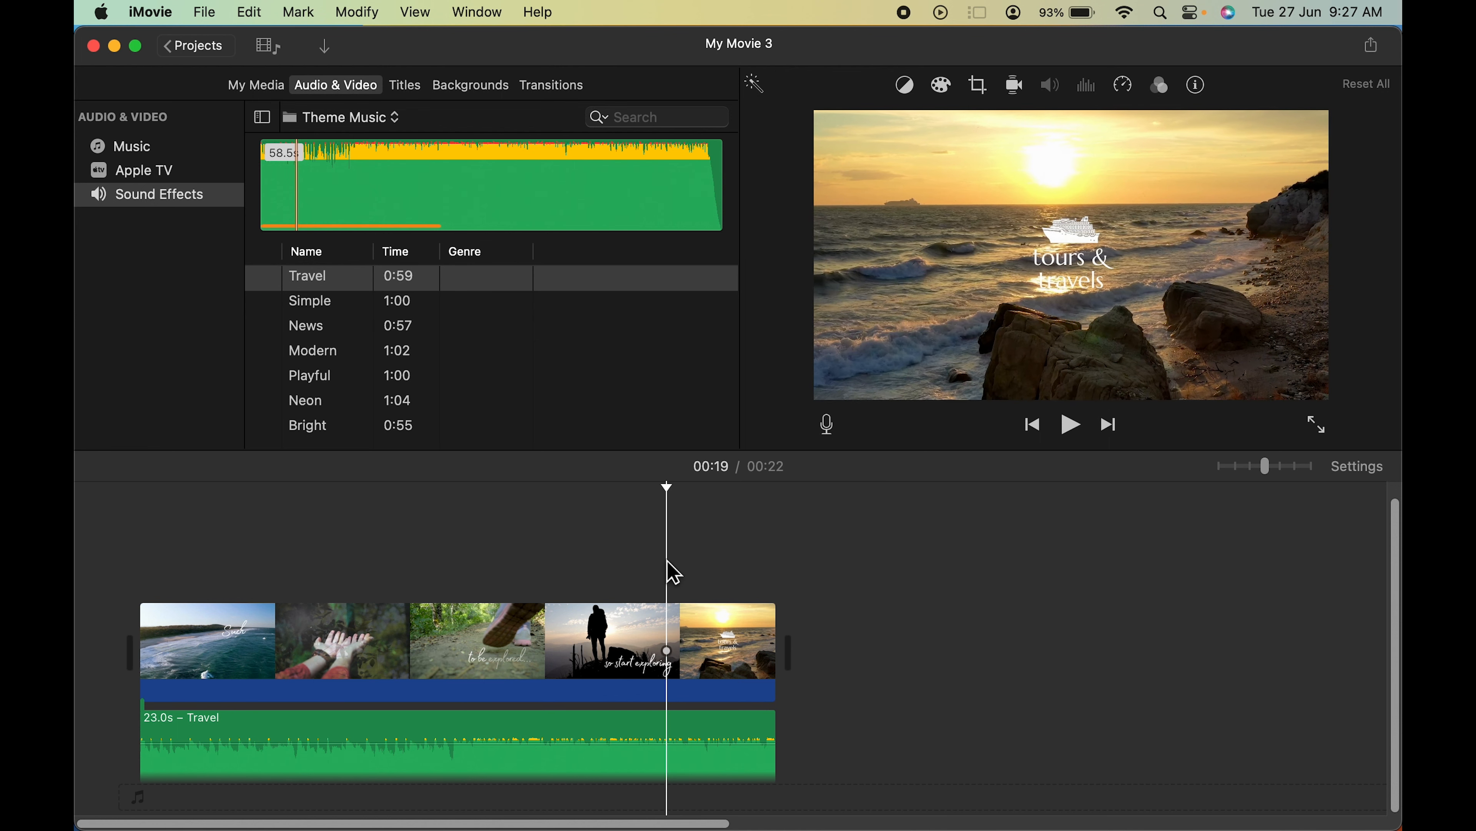
key(space)
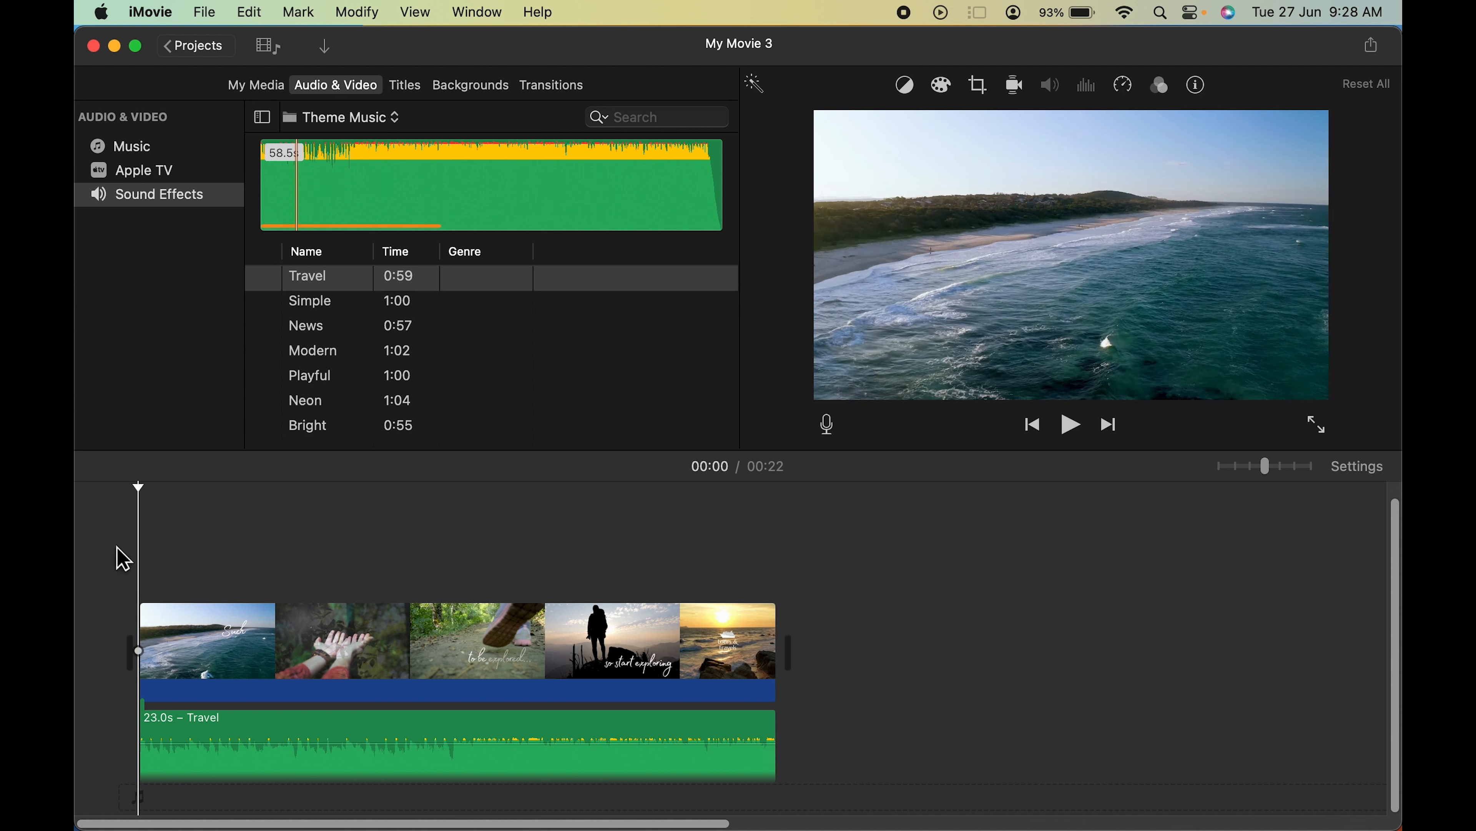
key(space)
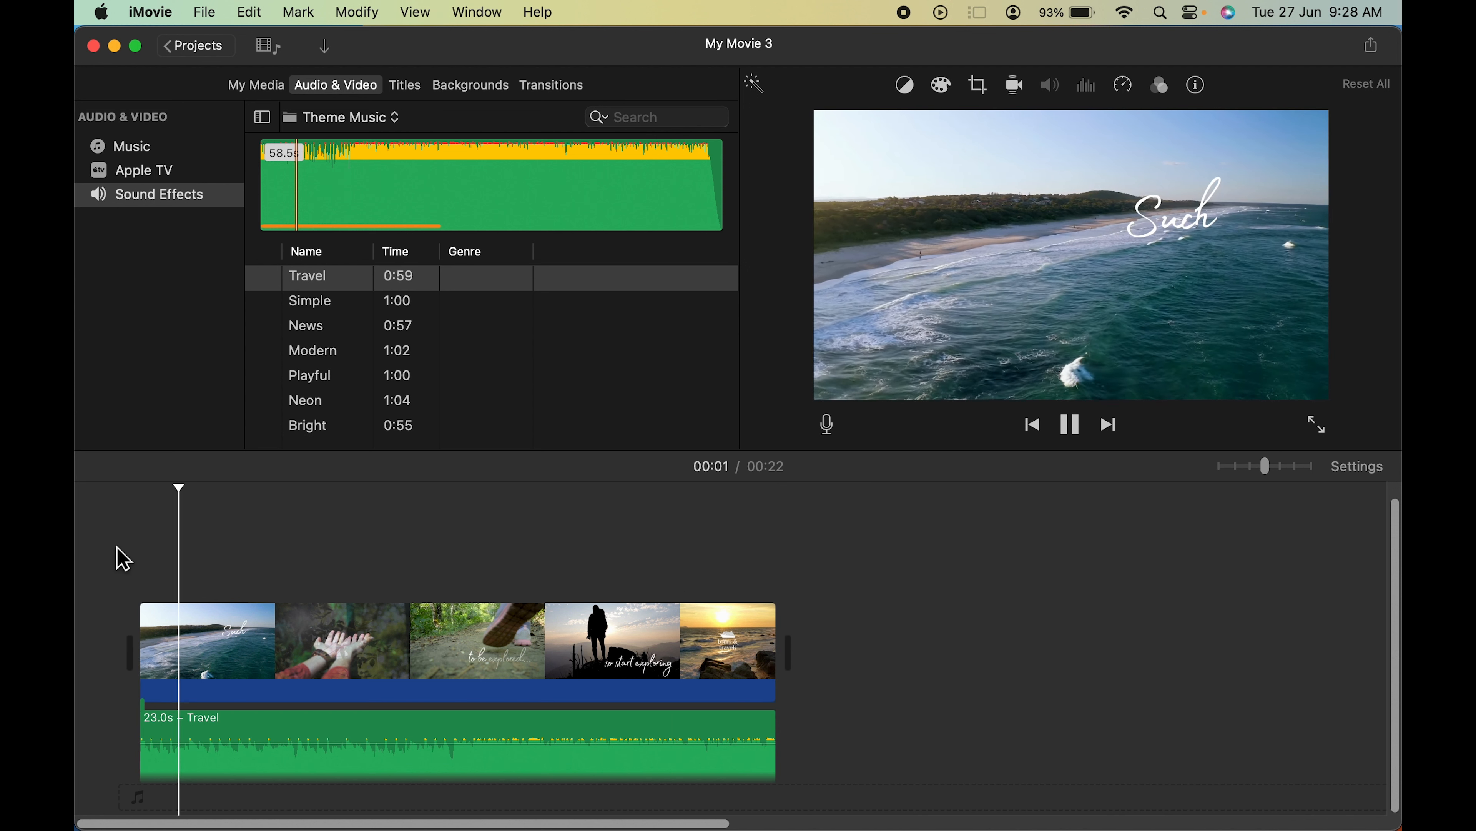
key(space)
click(693, 544)
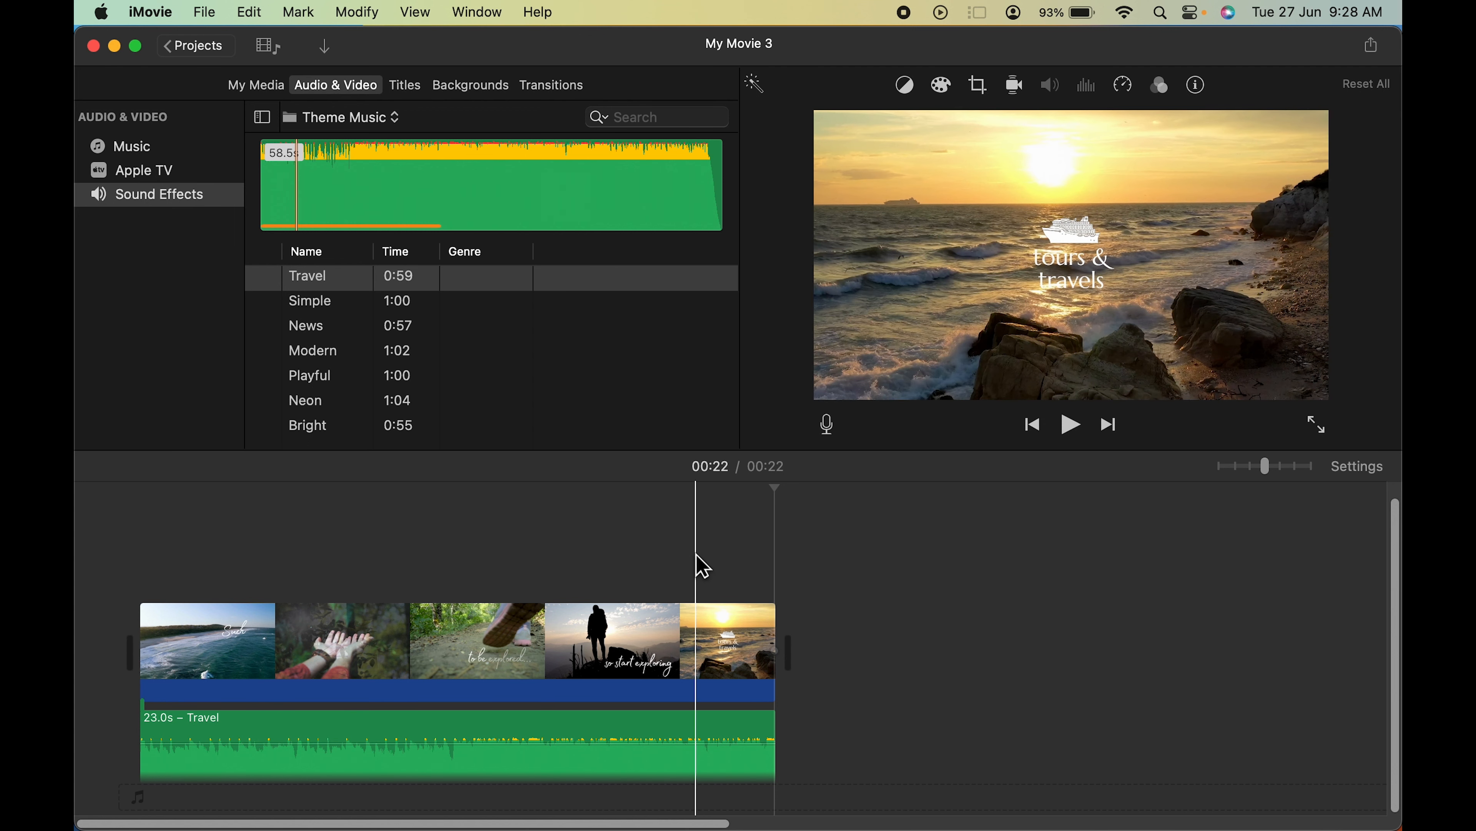
key(space)
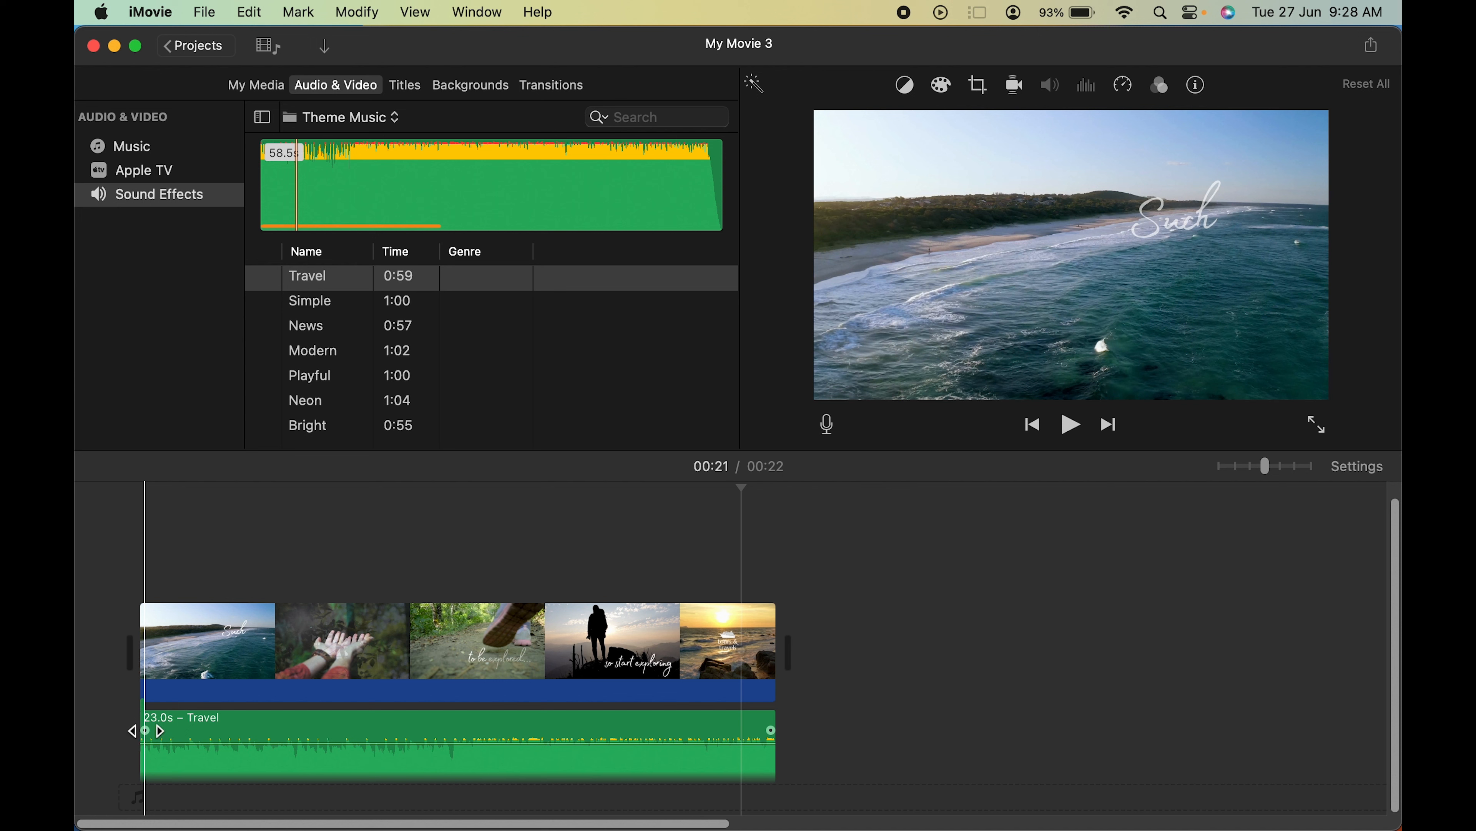
- Try a short fade-in on the Travel music, then remove it and play the opening without the fade for comparison
drag(145, 730, 190, 731)
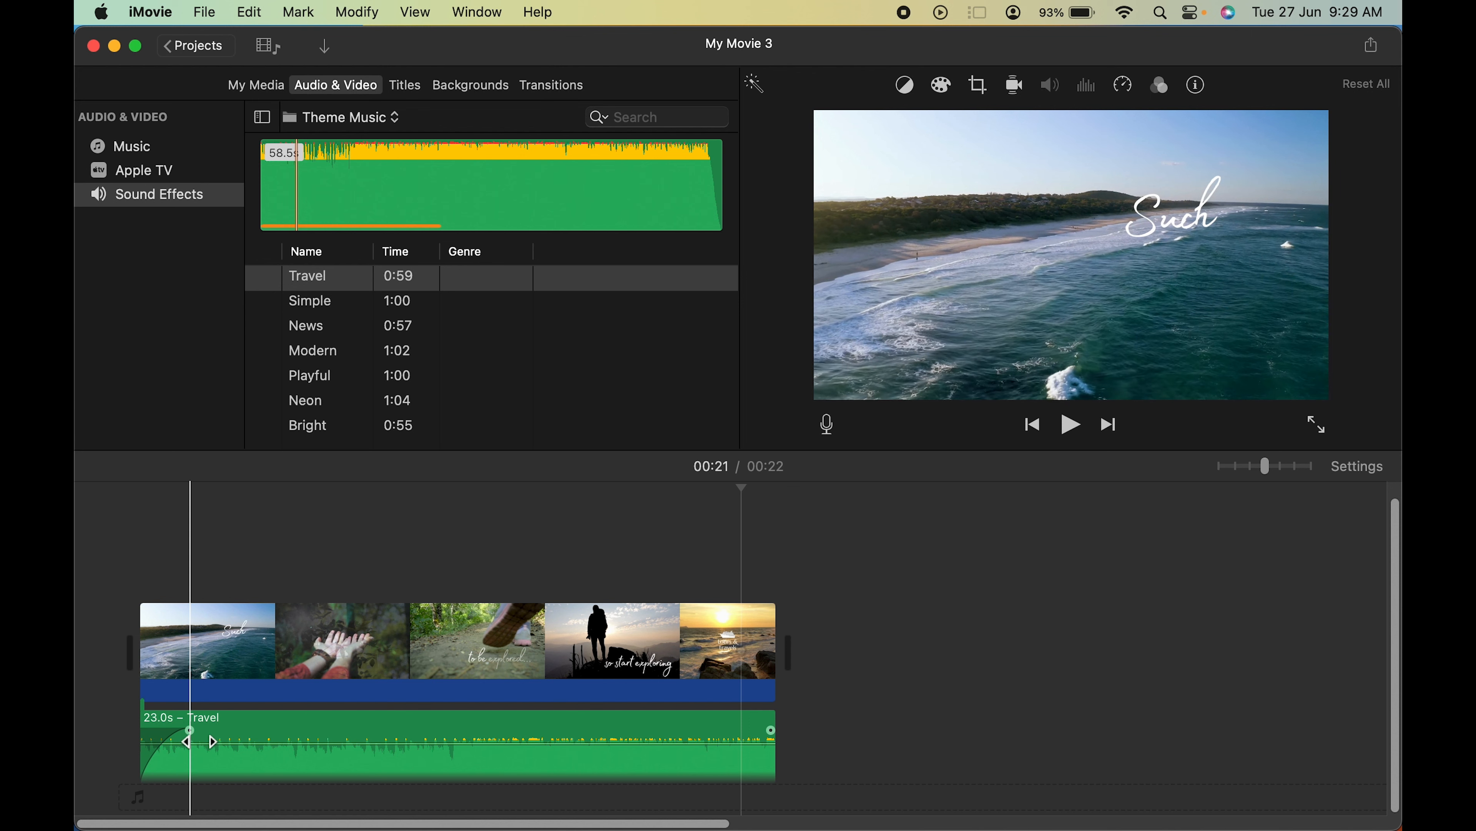
drag(190, 731, 108, 742)
key(space)
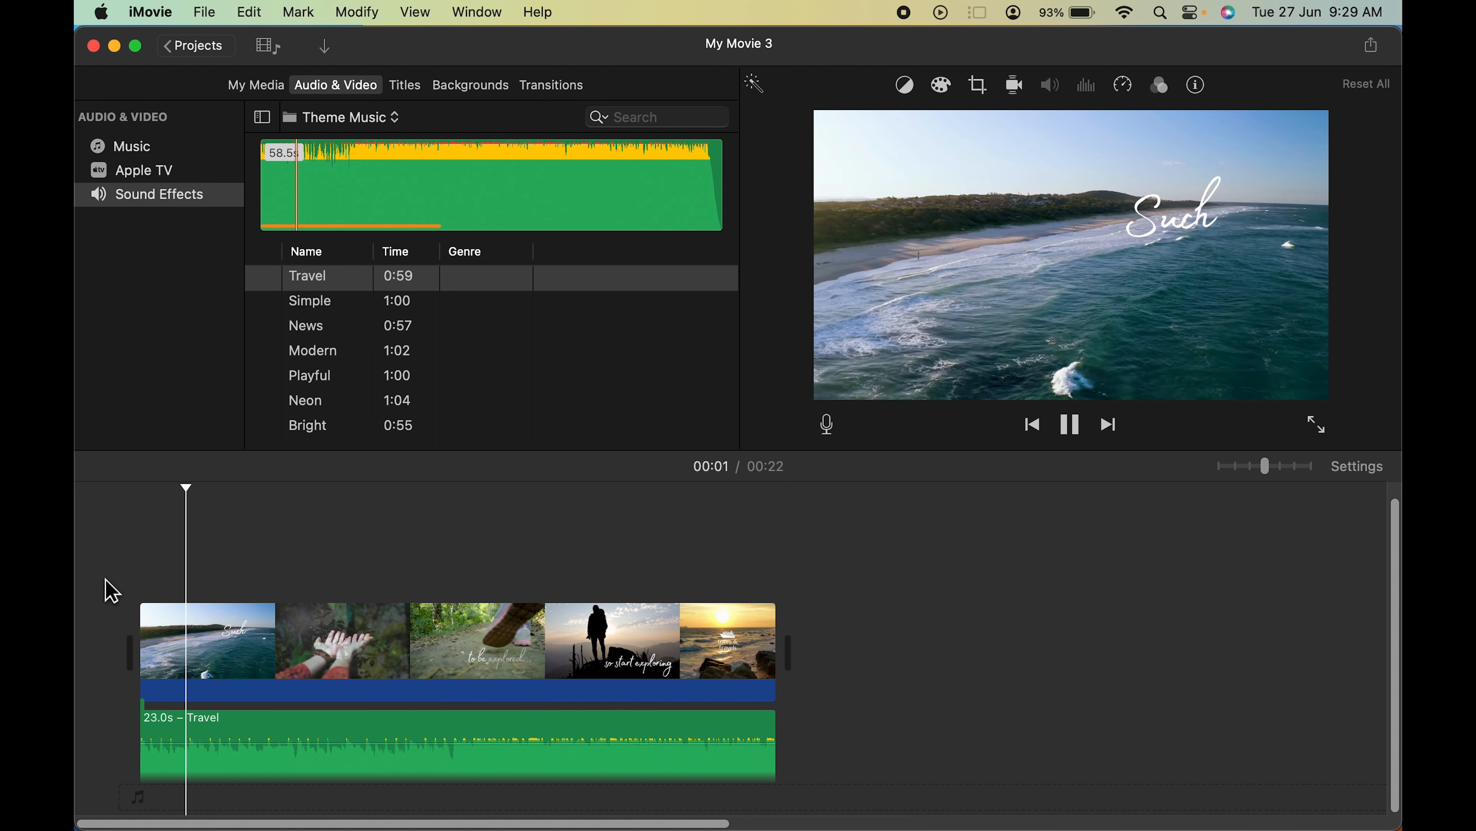
key(space)
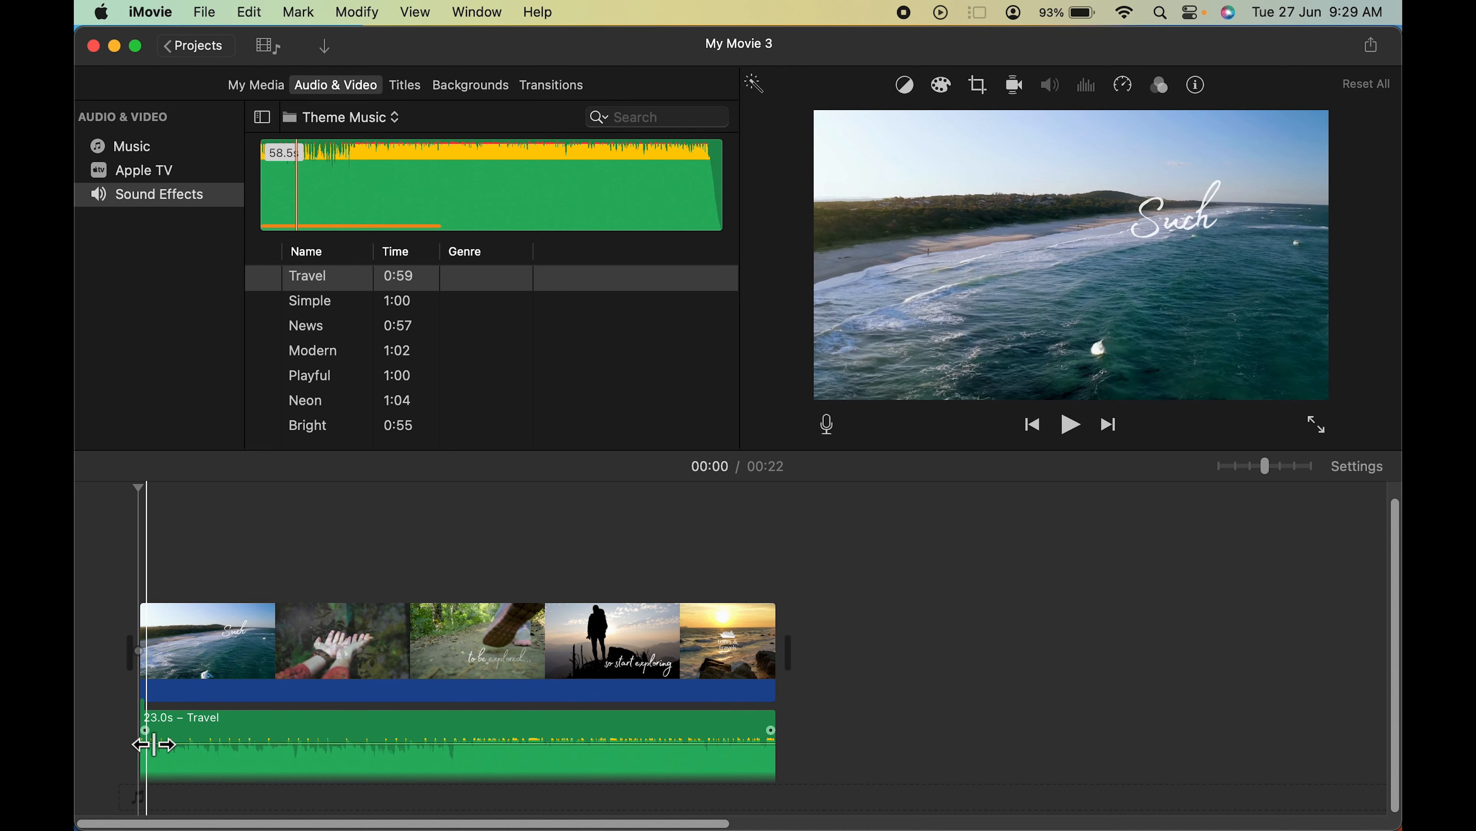
- Add a fade-in to the Travel music across about the first half of the beach shot and play the opening
drag(145, 731, 209, 732)
key(space)
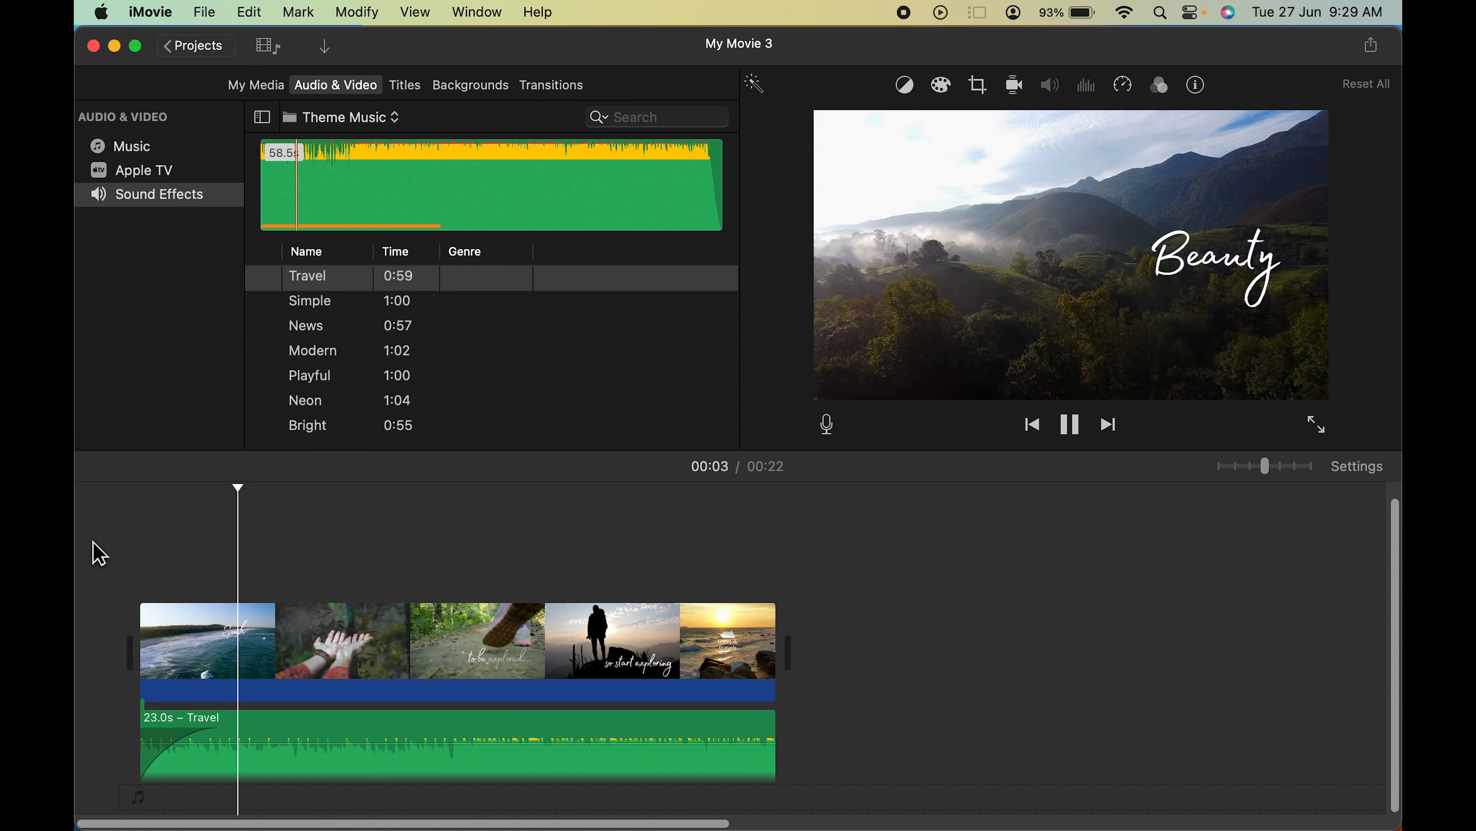
key(space)
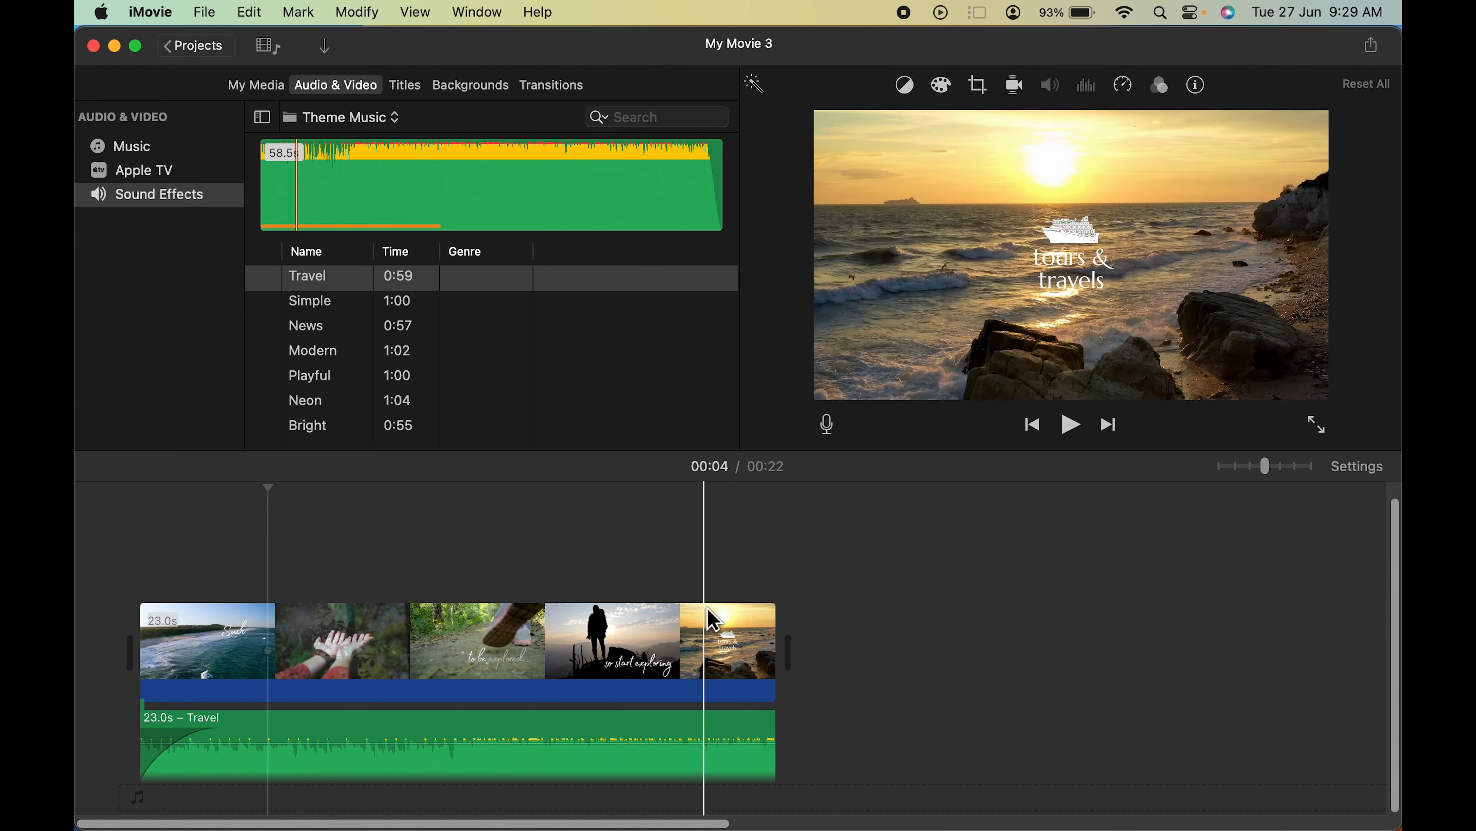
- Add a short fade-out at the end of the Travel music and play the ending, minimizing the project window when finished
drag(770, 732, 731, 734)
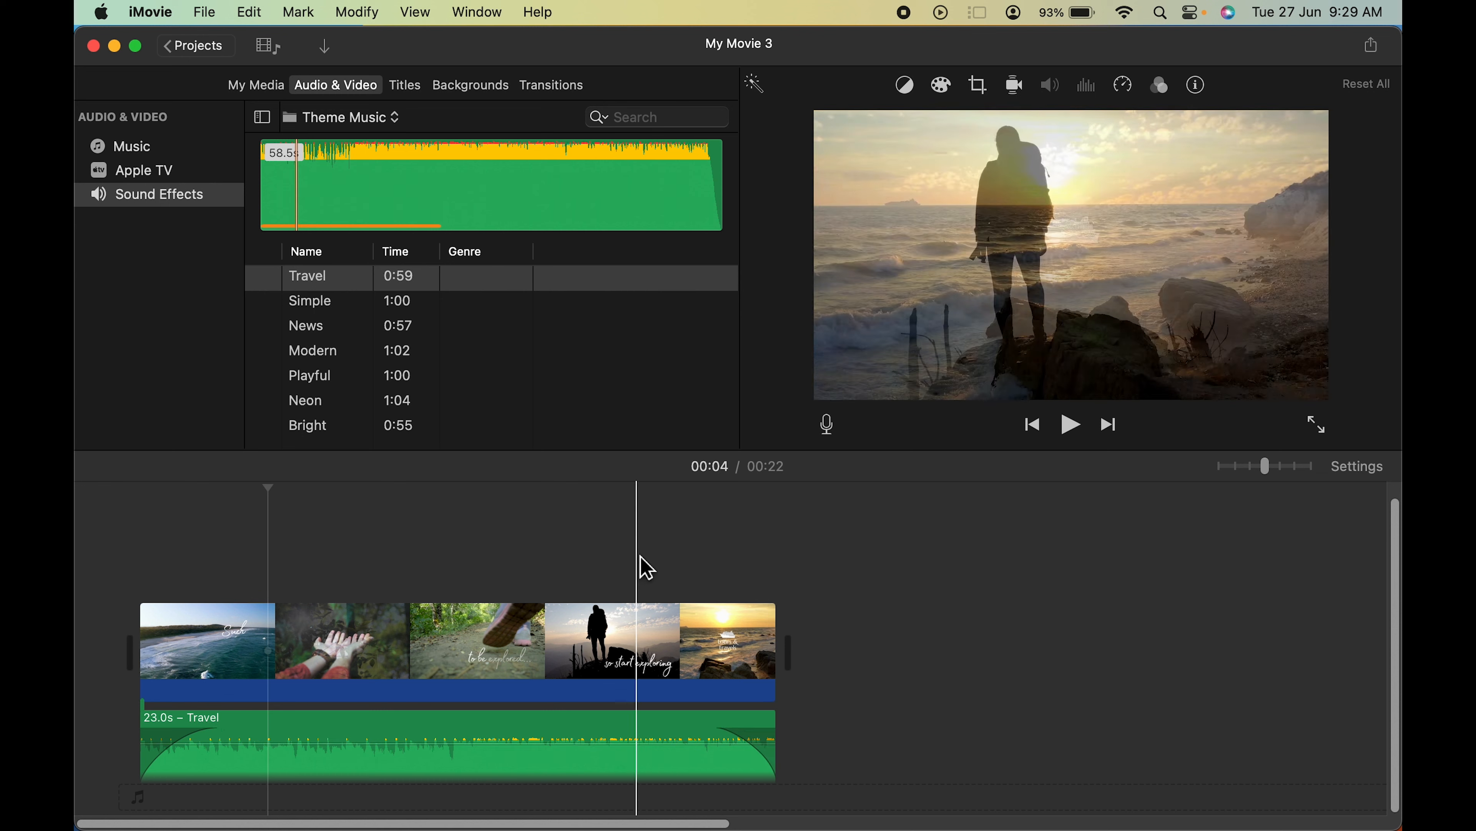
key(space)
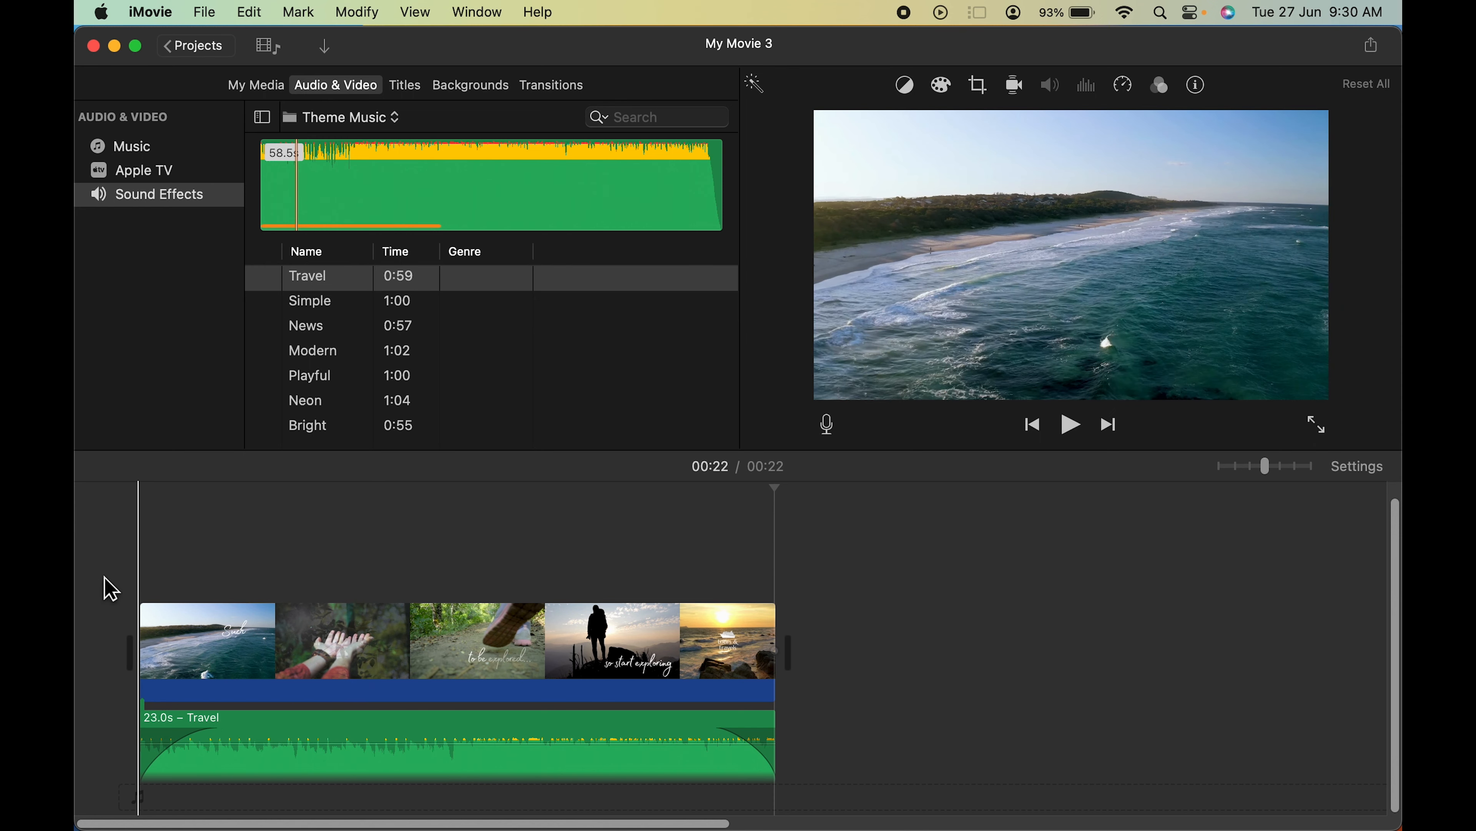
click(115, 46)
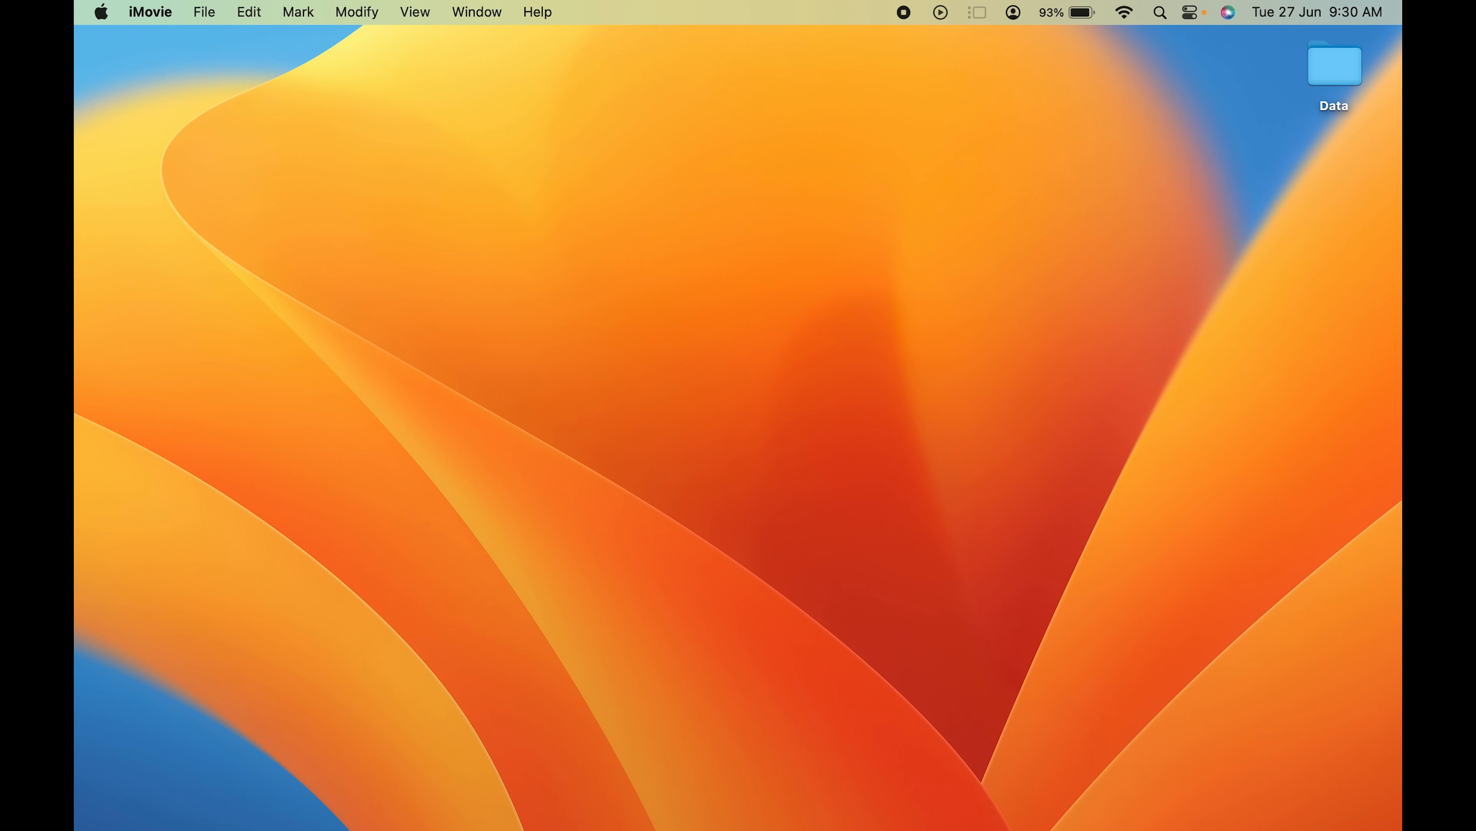